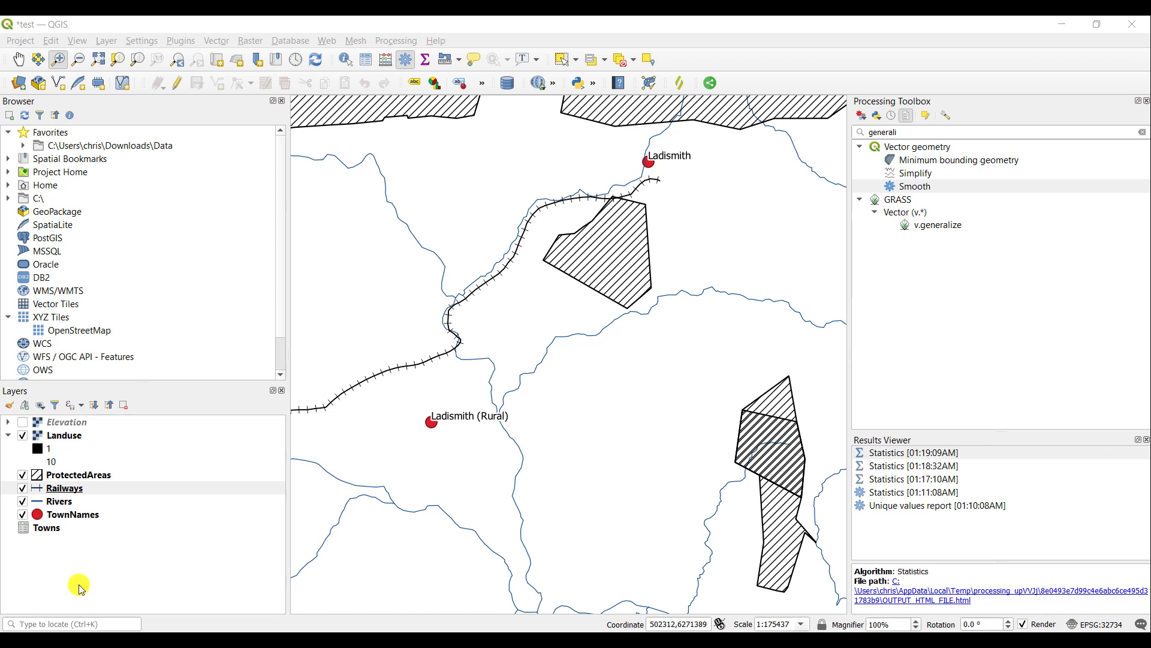
Step: Zoom the map out for context, then zoom in on a small area with a few river lines
{"action": "left_click", "coordinate": [15, 61]}
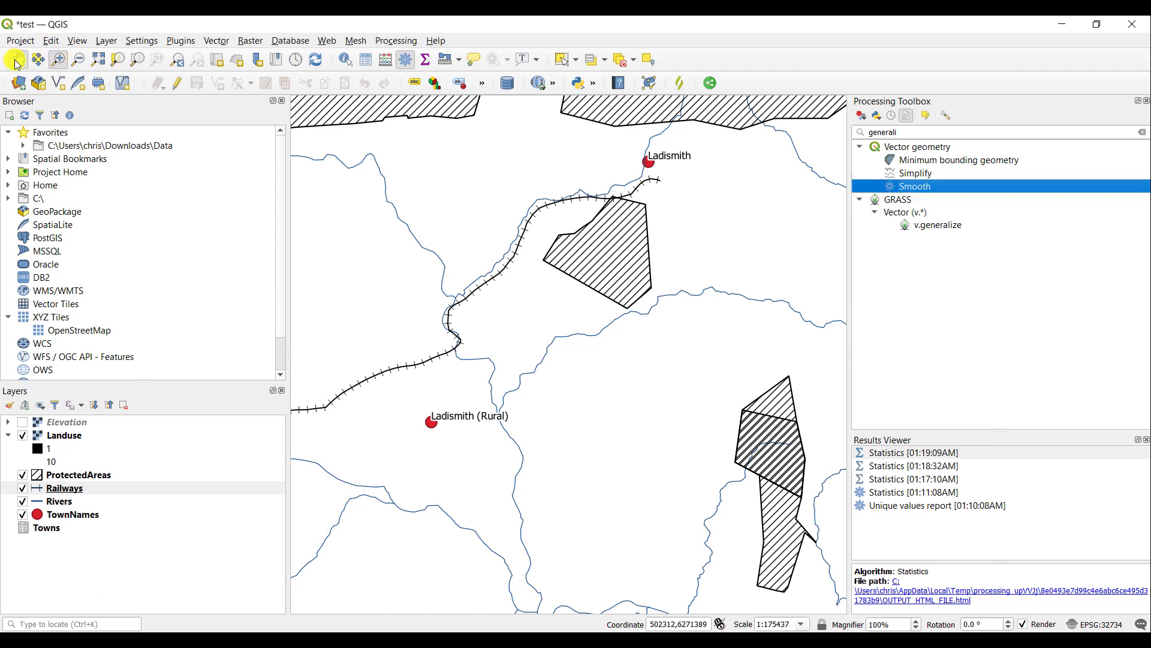
{"action": "left_click", "coordinate": [77, 60]}
{"action": "left_click_drag", "start_coordinate": [443, 245], "coordinate": [593, 432]}
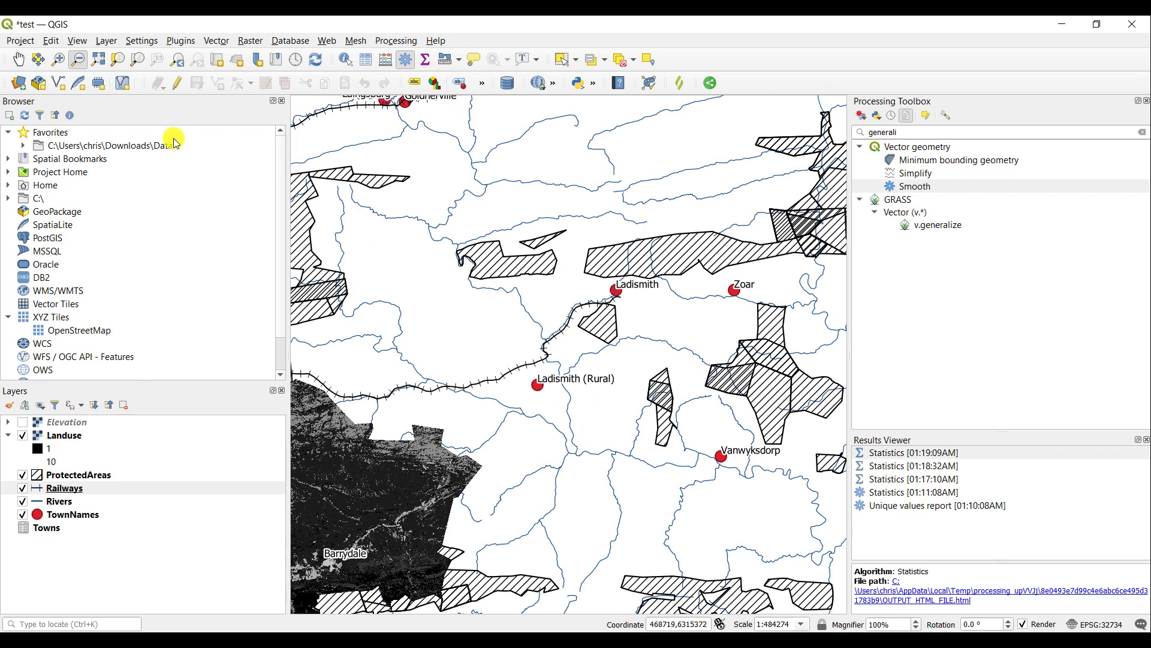
{"action": "left_click", "coordinate": [57, 59]}
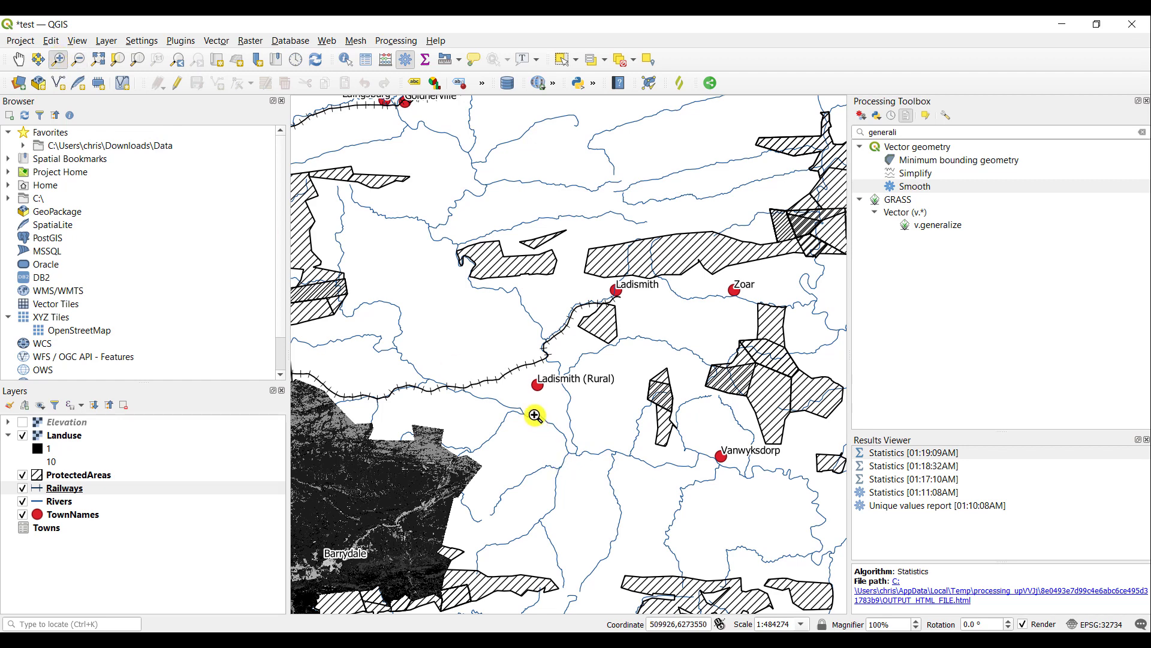
{"action": "left_click_drag", "start_coordinate": [533, 411], "coordinate": [648, 507]}
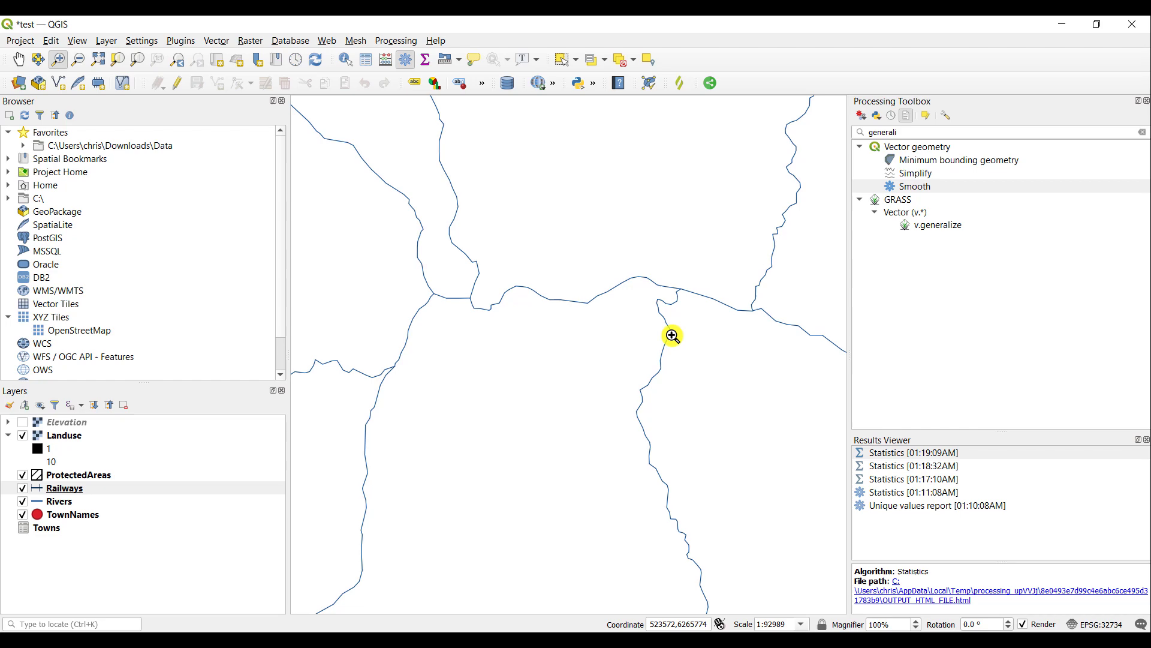
Step: Reopen the Simplify tool from Vector > Geometry Tools instead of the toolbox
{"action": "double_click", "coordinate": [915, 176]}
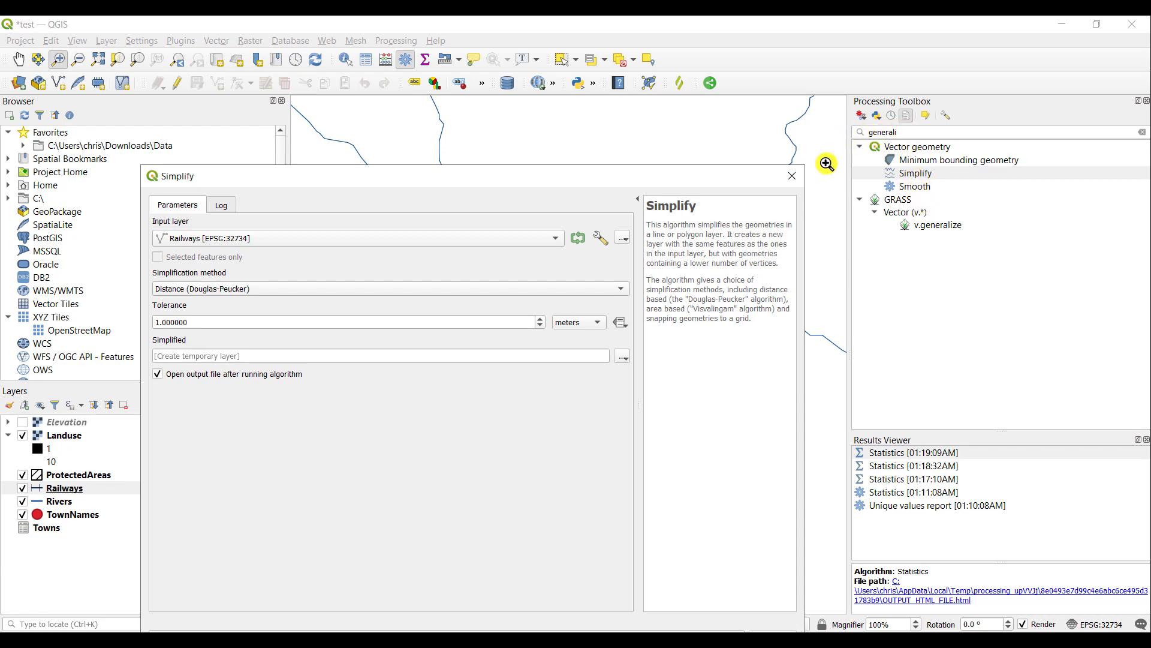
{"action": "left_click", "coordinate": [797, 176]}
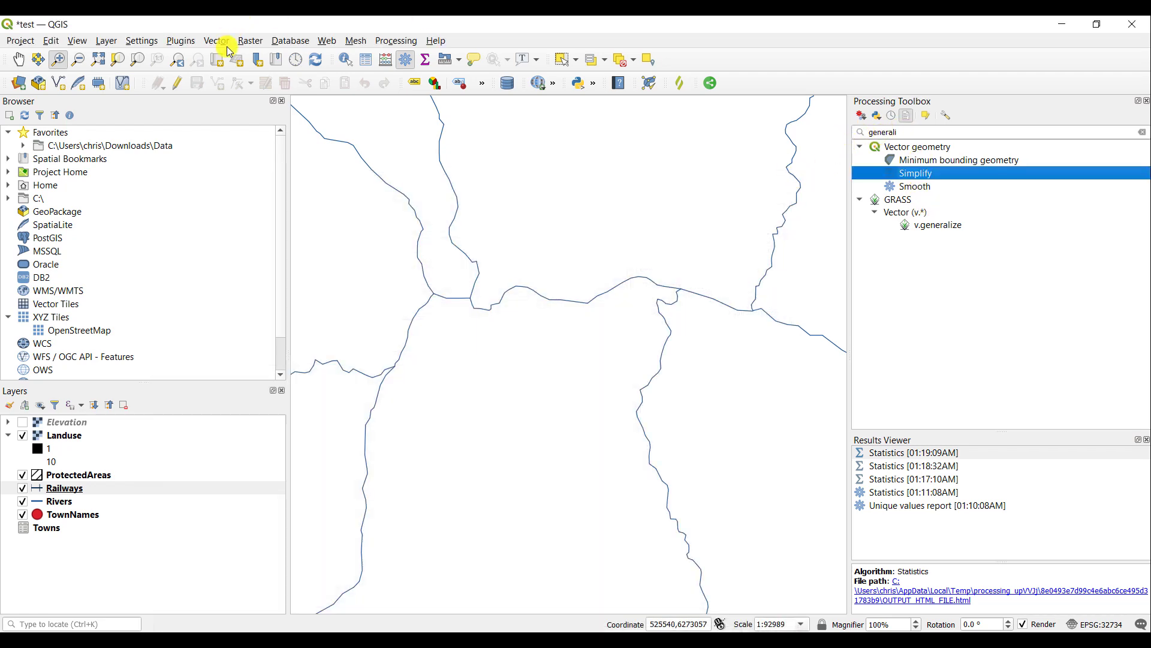
{"action": "left_click", "coordinate": [225, 42]}
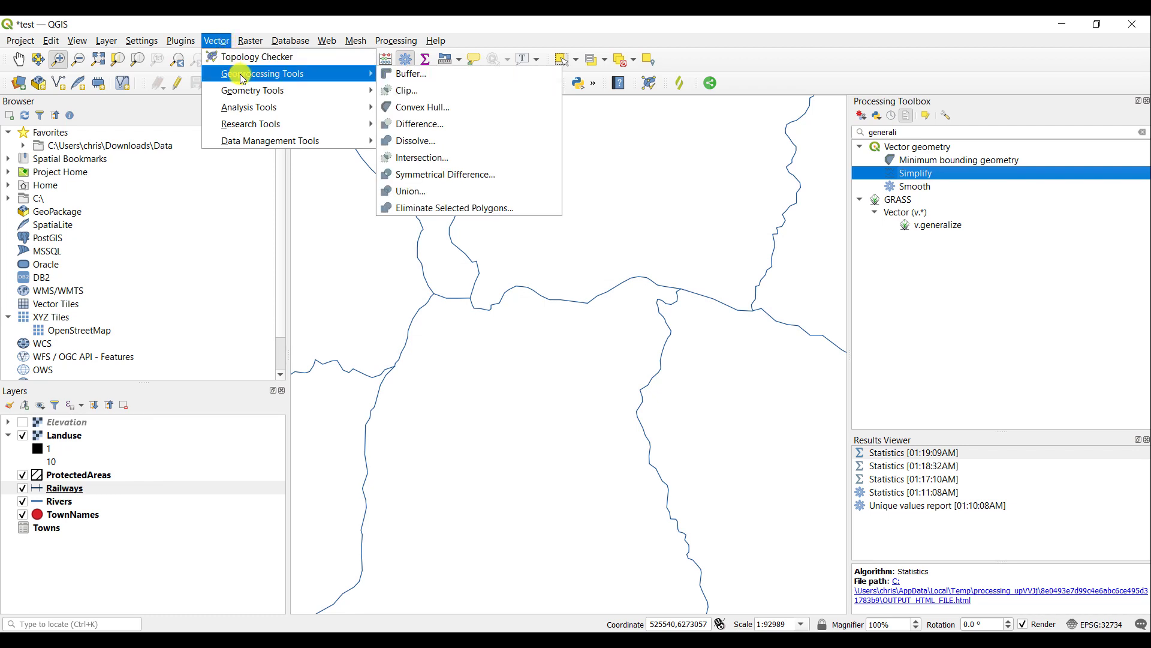
{"action": "mouse_move", "coordinate": [252, 90]}
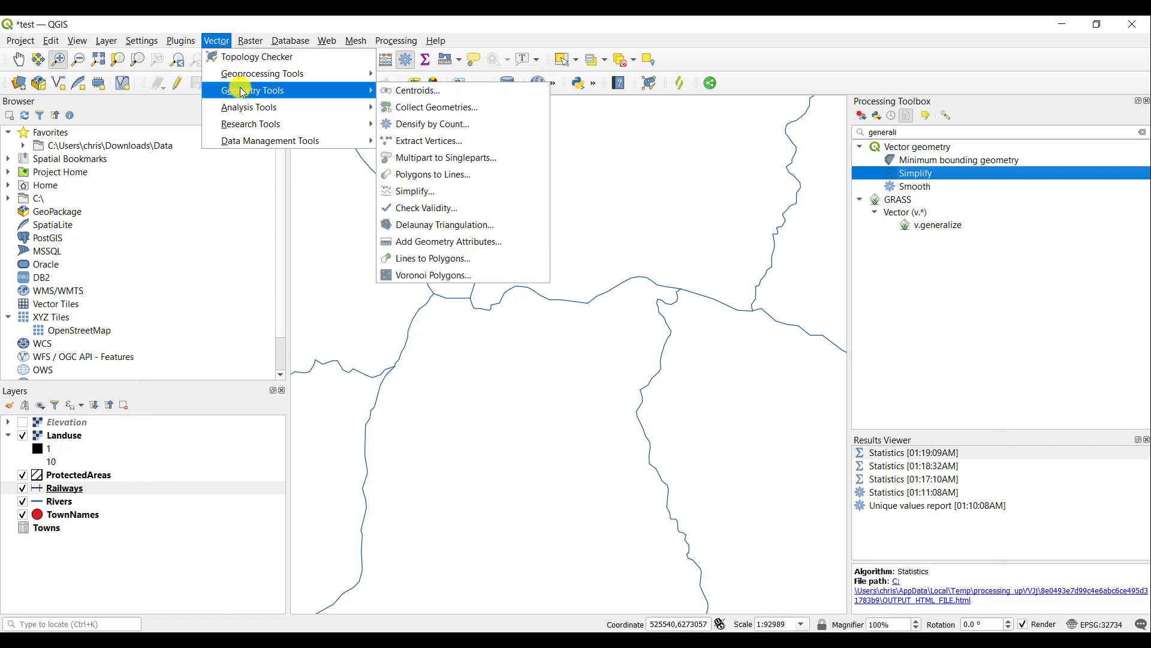
{"action": "left_click", "coordinate": [411, 191]}
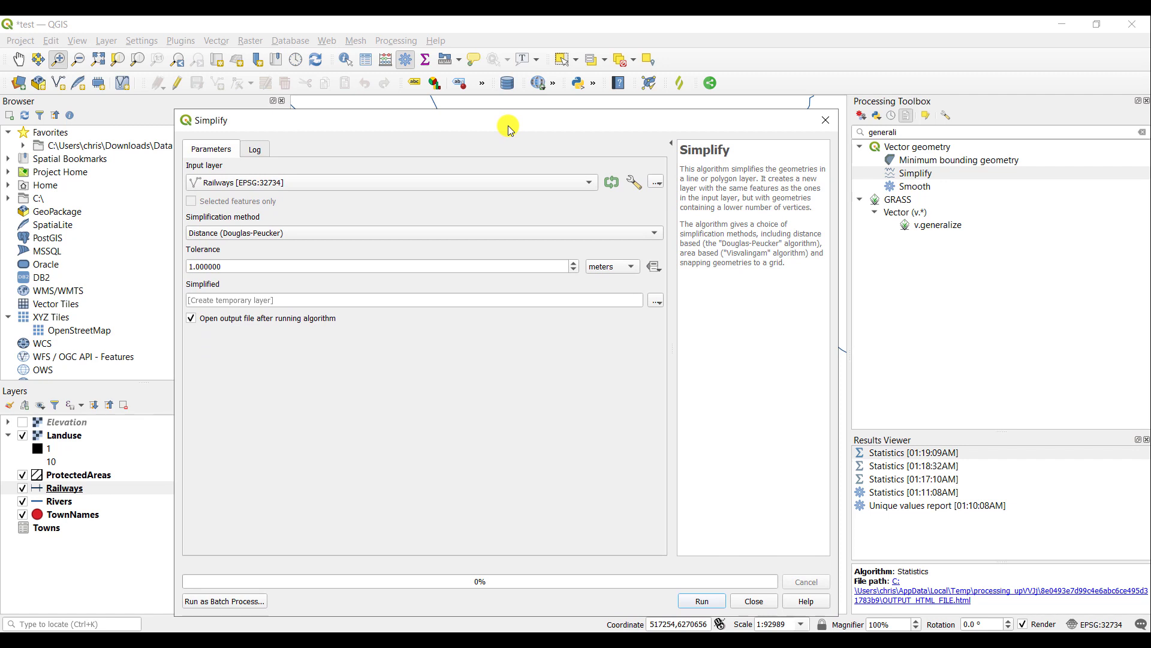
Step: Run Simplify on the Rivers layer at the default 1 meter tolerance
{"action": "left_click", "coordinate": [379, 184]}
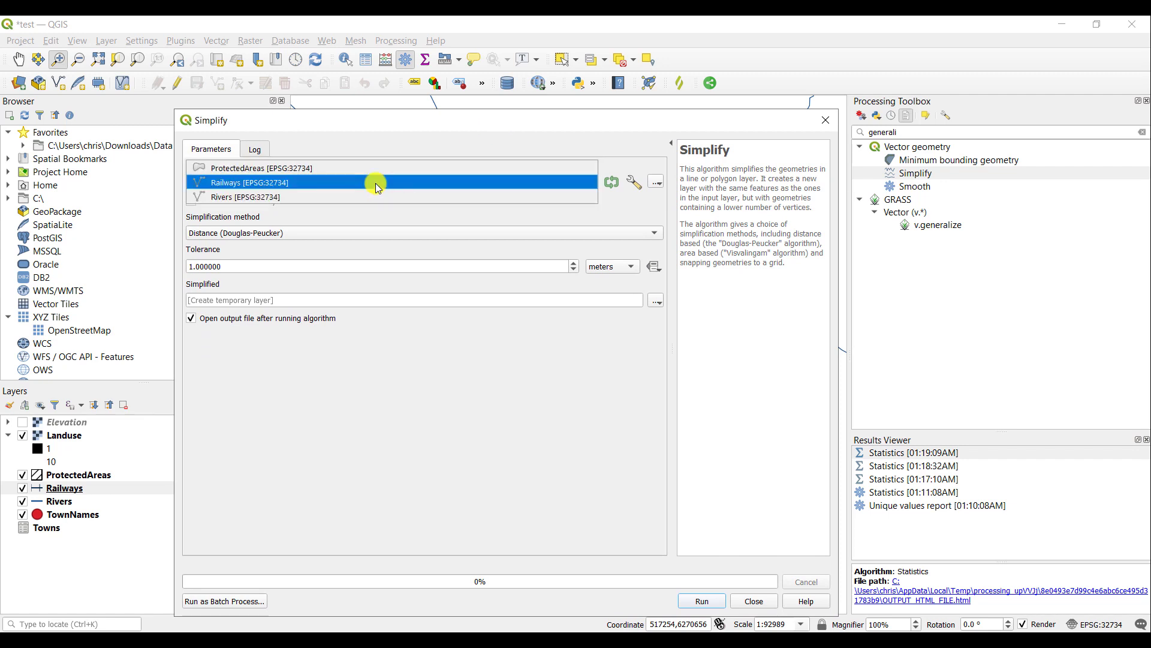
{"action": "left_click", "coordinate": [359, 195]}
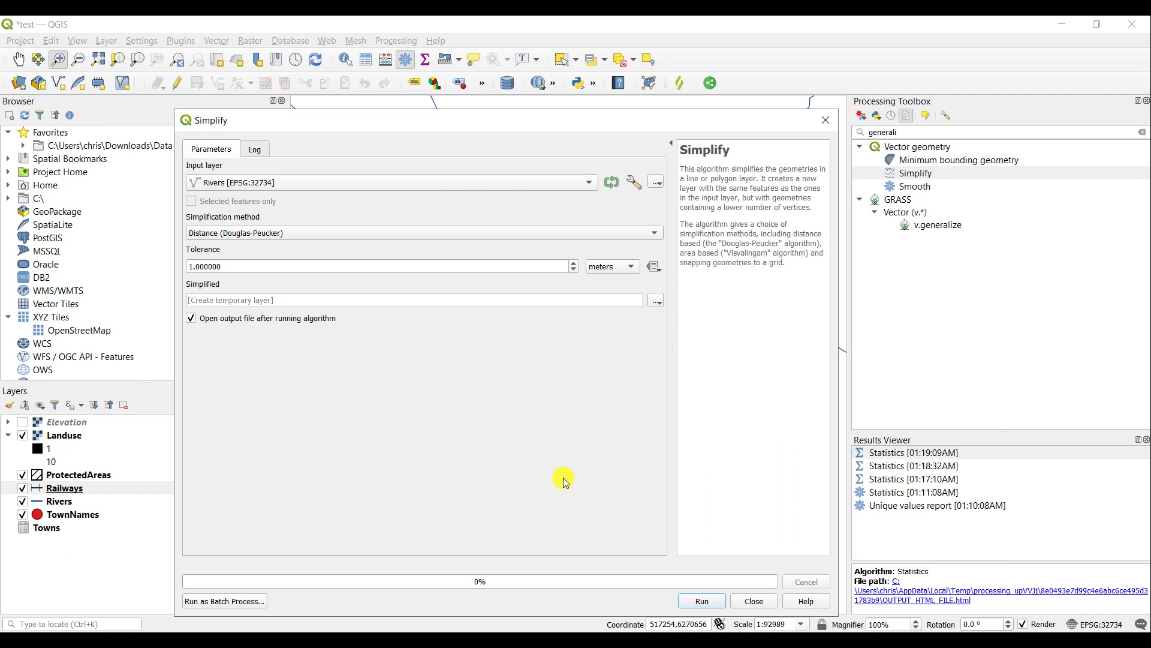
{"action": "left_click", "coordinate": [699, 601]}
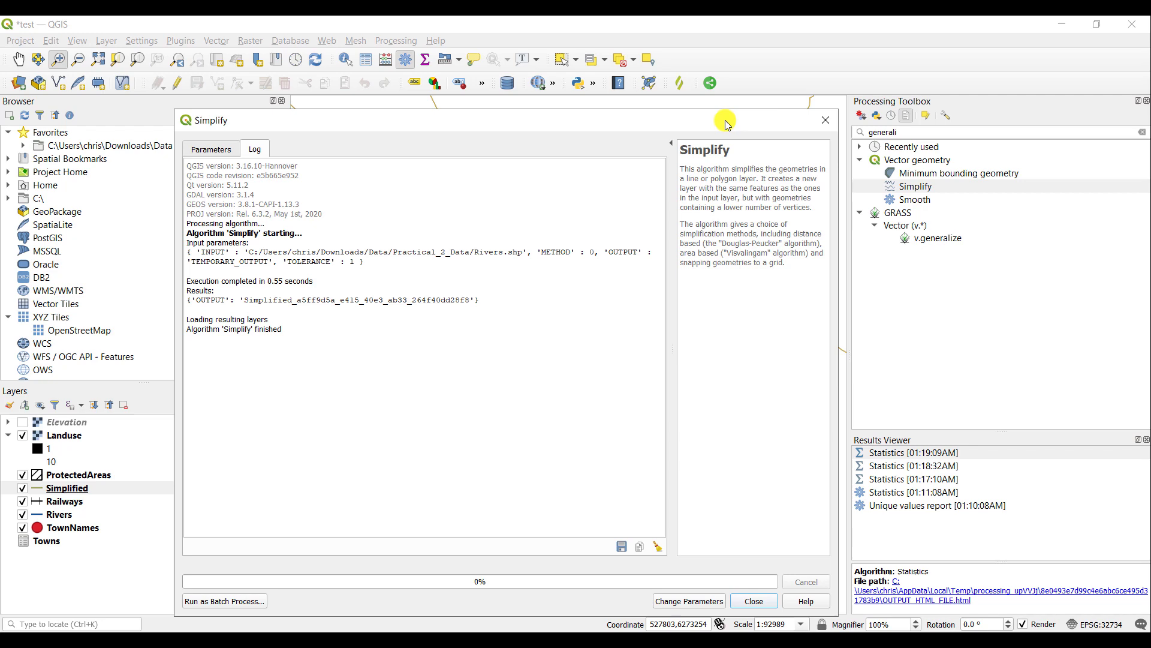
Step: Toggle the 1 m Simplified layer on and off against the original rivers, leaving it hidden
{"action": "left_click_drag", "start_coordinate": [735, 123], "coordinate": [784, 581]}
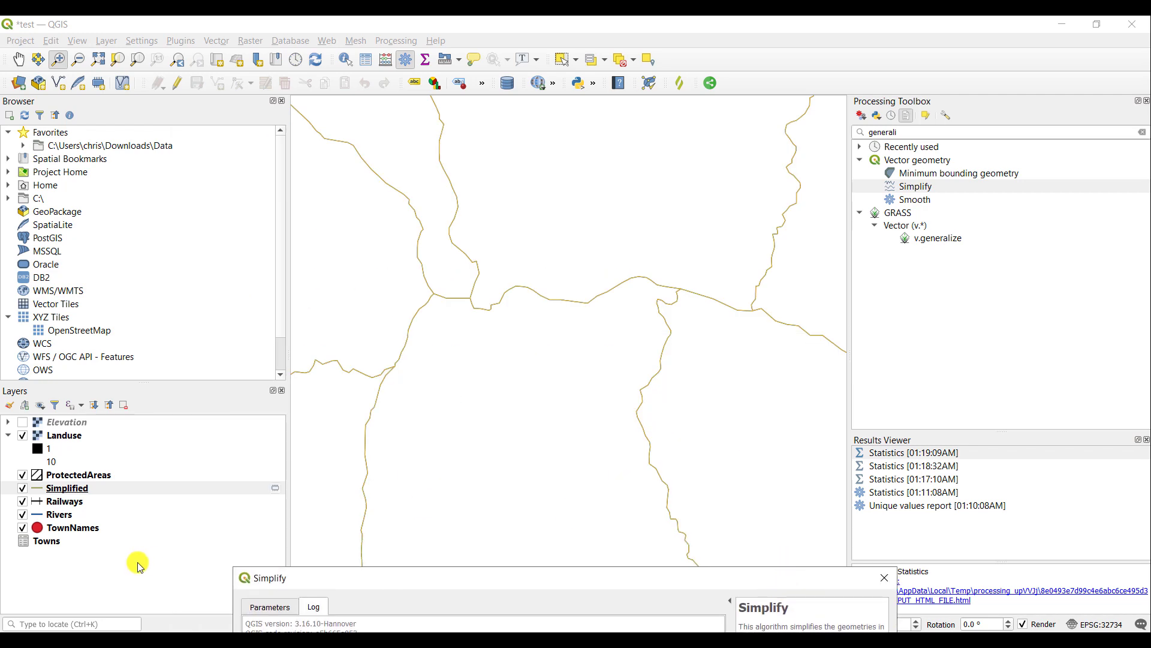
{"action": "left_click", "coordinate": [23, 491]}
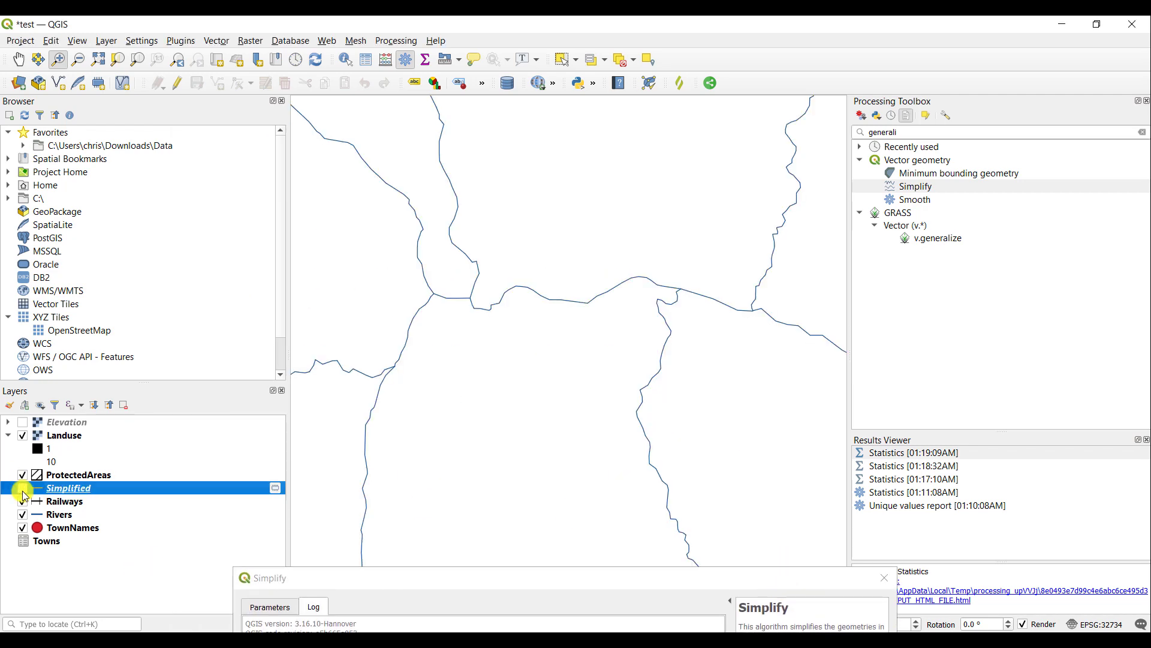
{"action": "left_click", "coordinate": [22, 488]}
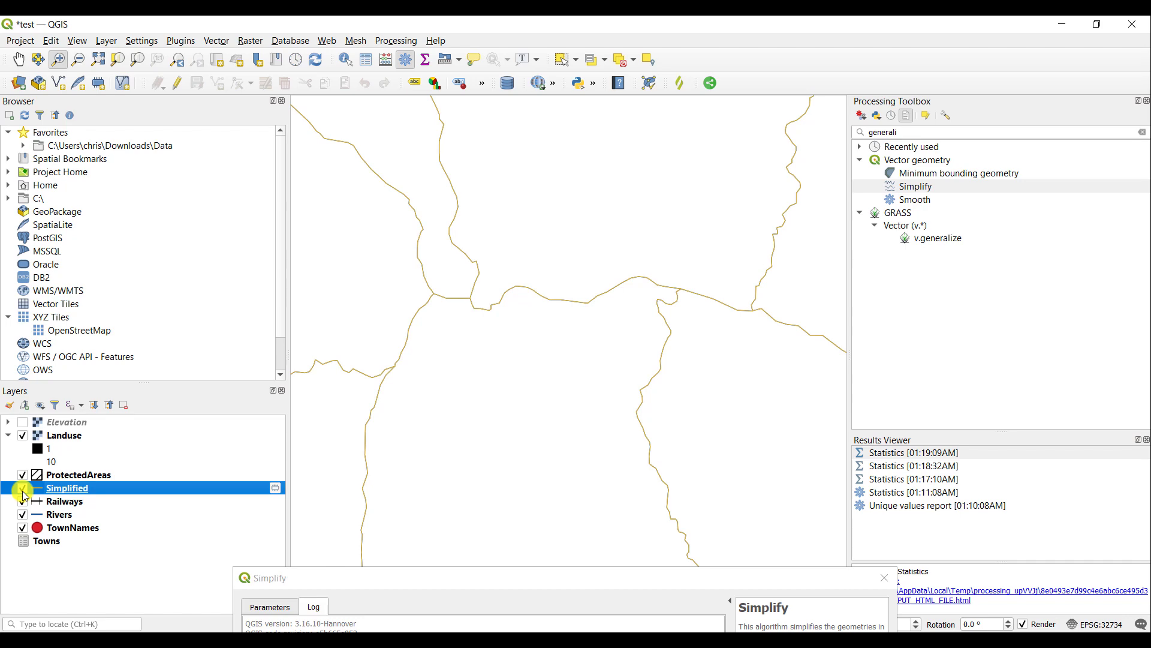
{"action": "left_click", "coordinate": [23, 491]}
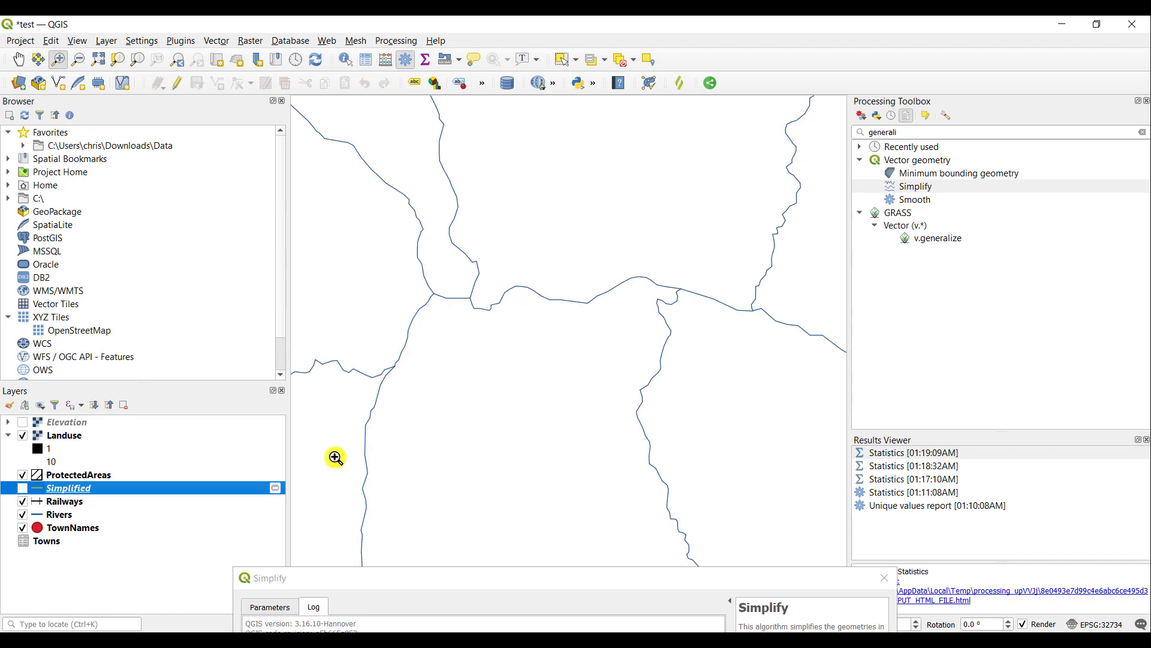
{"action": "mouse_move", "coordinate": [494, 577]}
{"action": "left_mouse_down"}
{"action": "mouse_move", "coordinate": [495, 487]}
{"action": "mouse_move", "coordinate": [406, 74]}
{"action": "left_mouse_up"}
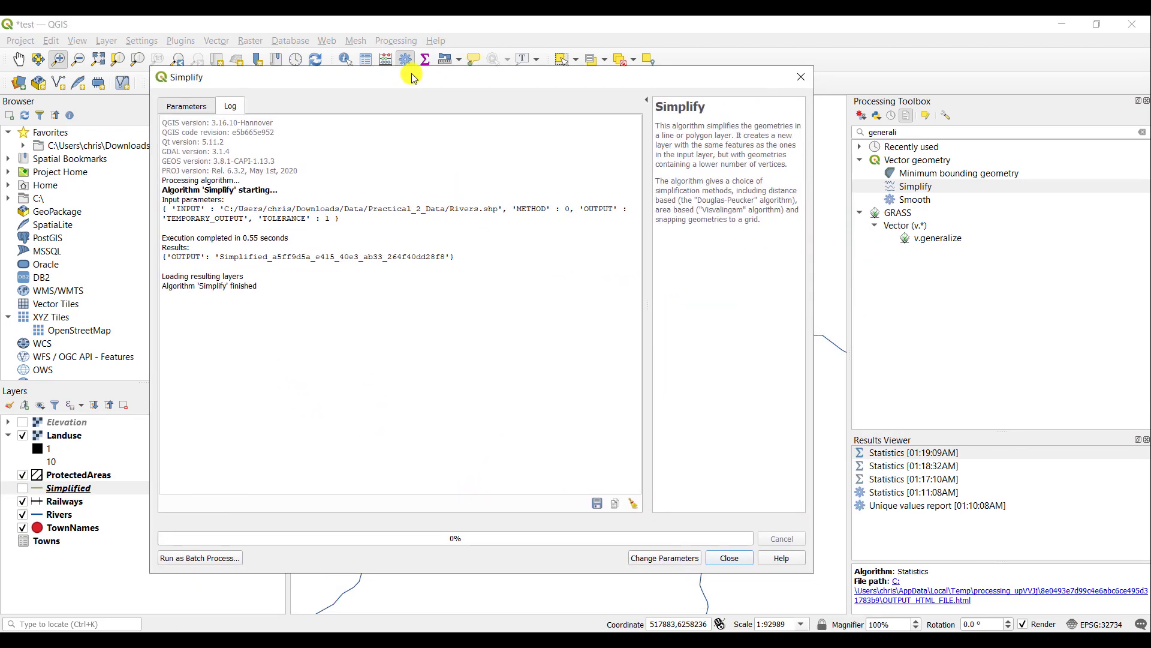
Step: Rerun Simplify on Rivers with the tolerance changed to 200 meters
{"action": "left_click", "coordinate": [210, 106]}
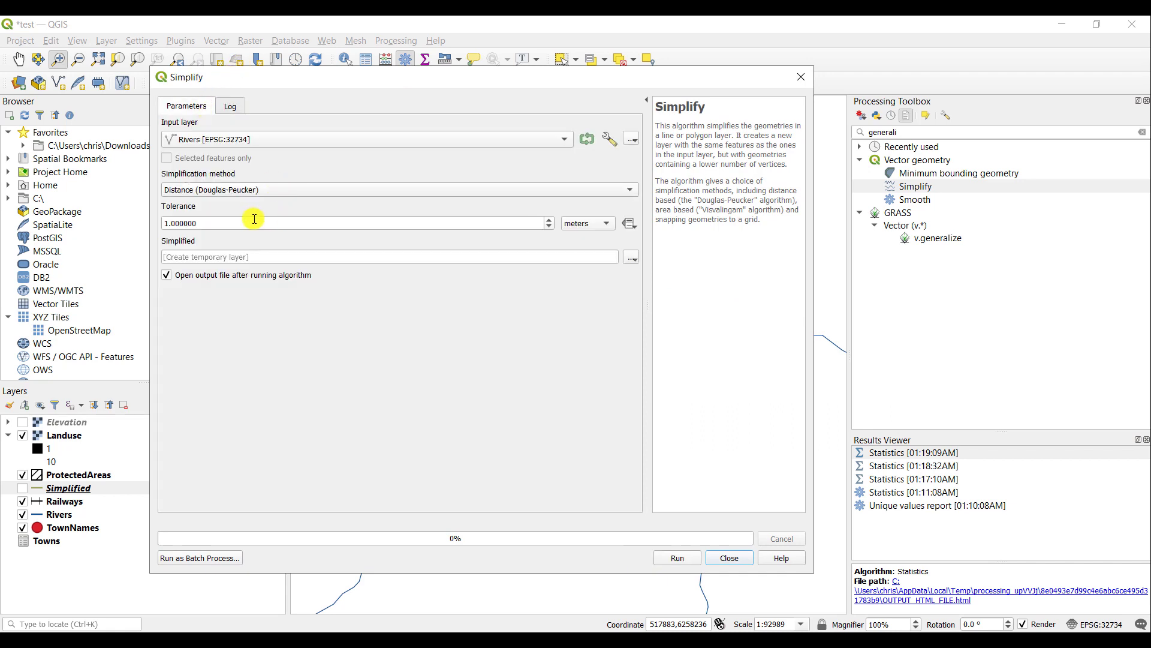
{"action": "left_click", "coordinate": [164, 225]}
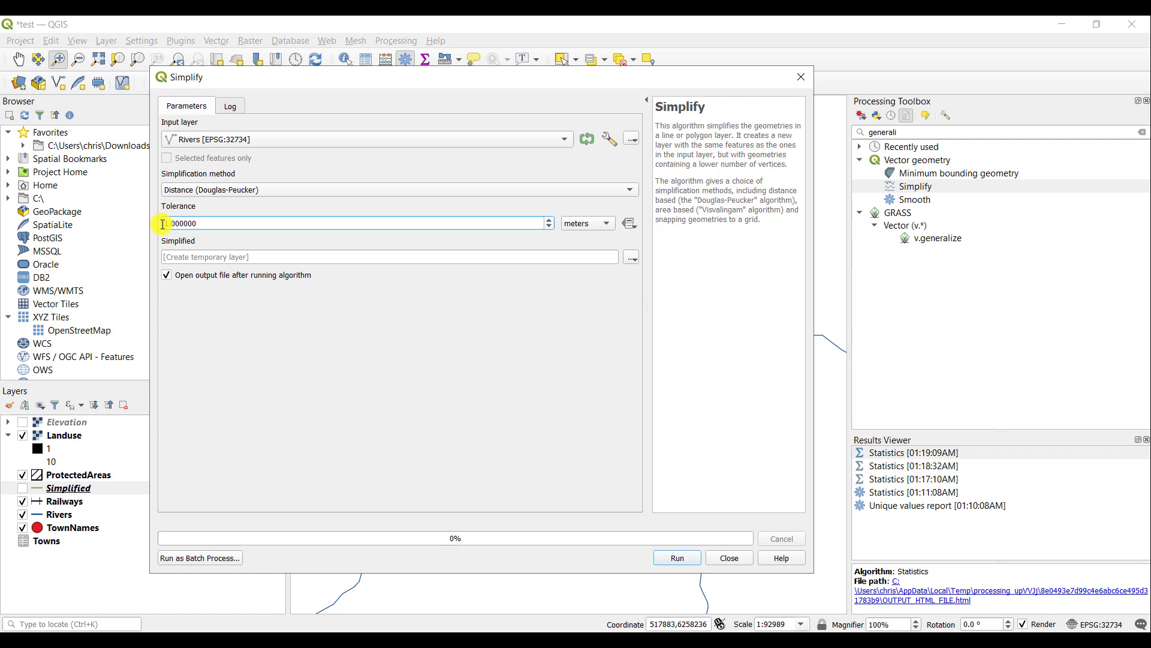
{"action": "key", "text": "Delete"}
{"action": "type", "text": "200"}
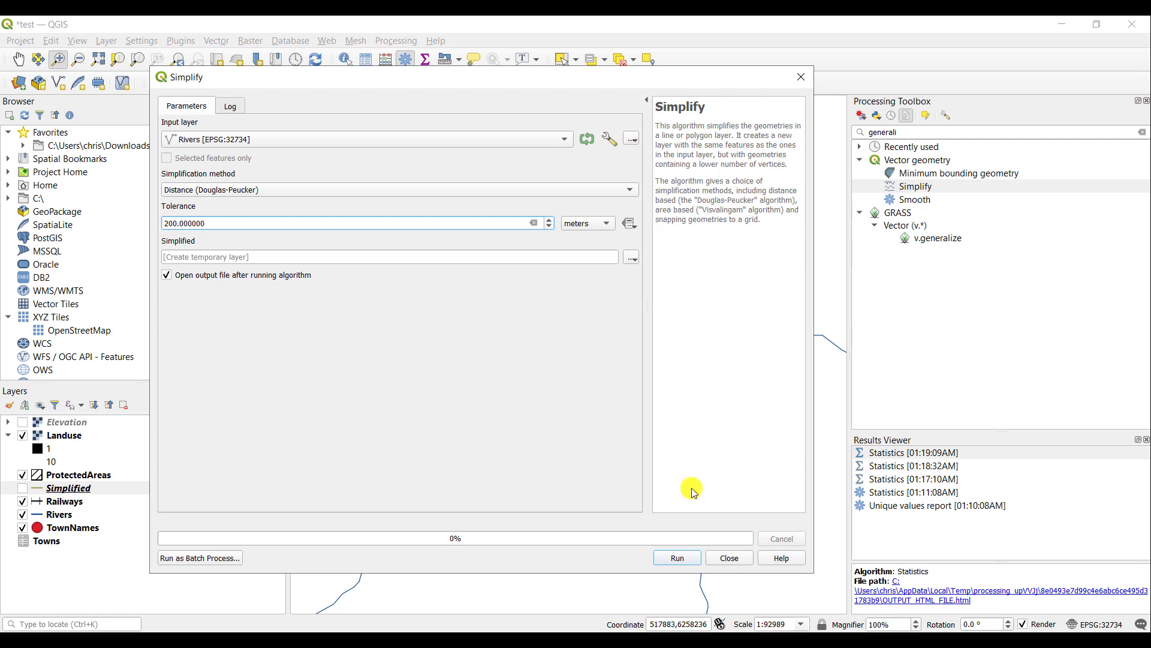
{"action": "left_click", "coordinate": [680, 556]}
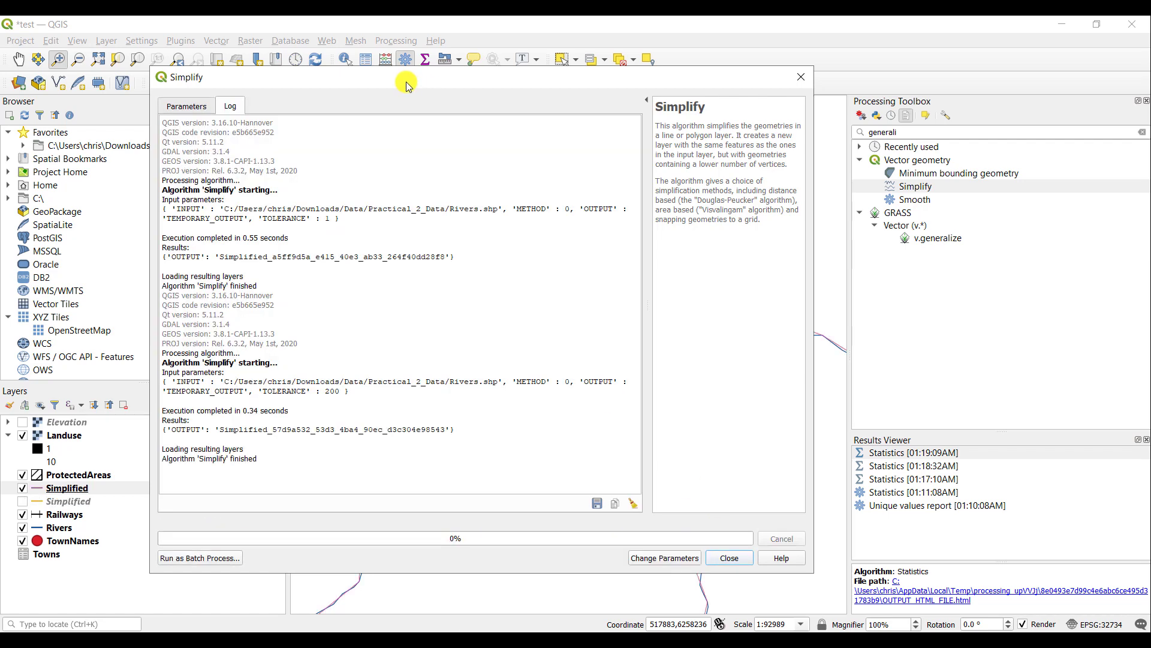
{"action": "mouse_move", "coordinate": [406, 84]}
{"action": "left_mouse_down"}
{"action": "mouse_move", "coordinate": [450, 528]}
{"action": "mouse_move", "coordinate": [440, 627]}
{"action": "left_mouse_up"}
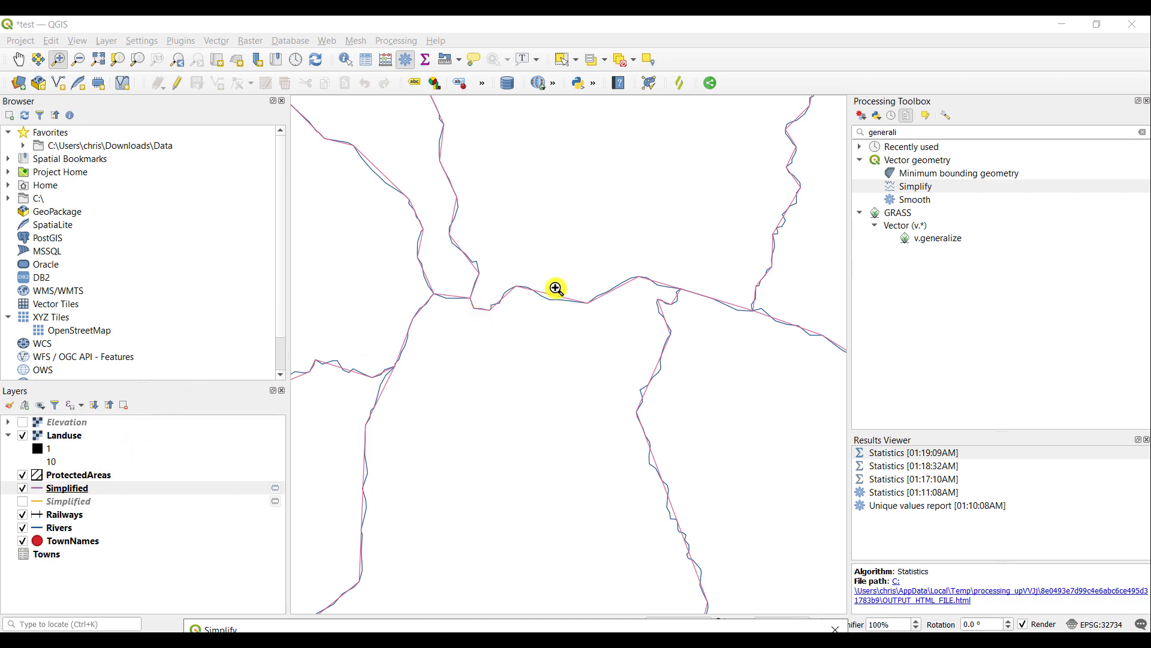
Step: Toggle the 200 m Simplified layer against the originals, zooming out to the wider river network
{"action": "left_click", "coordinate": [24, 490]}
{"action": "left_click", "coordinate": [23, 490]}
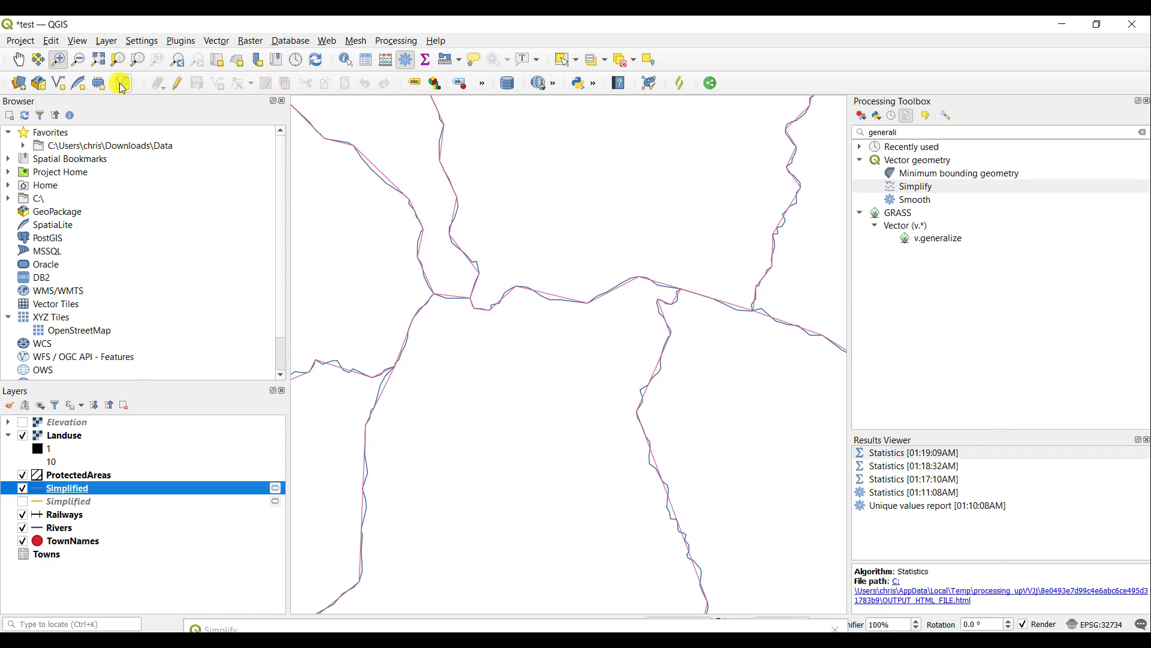
{"action": "left_click", "coordinate": [72, 41]}
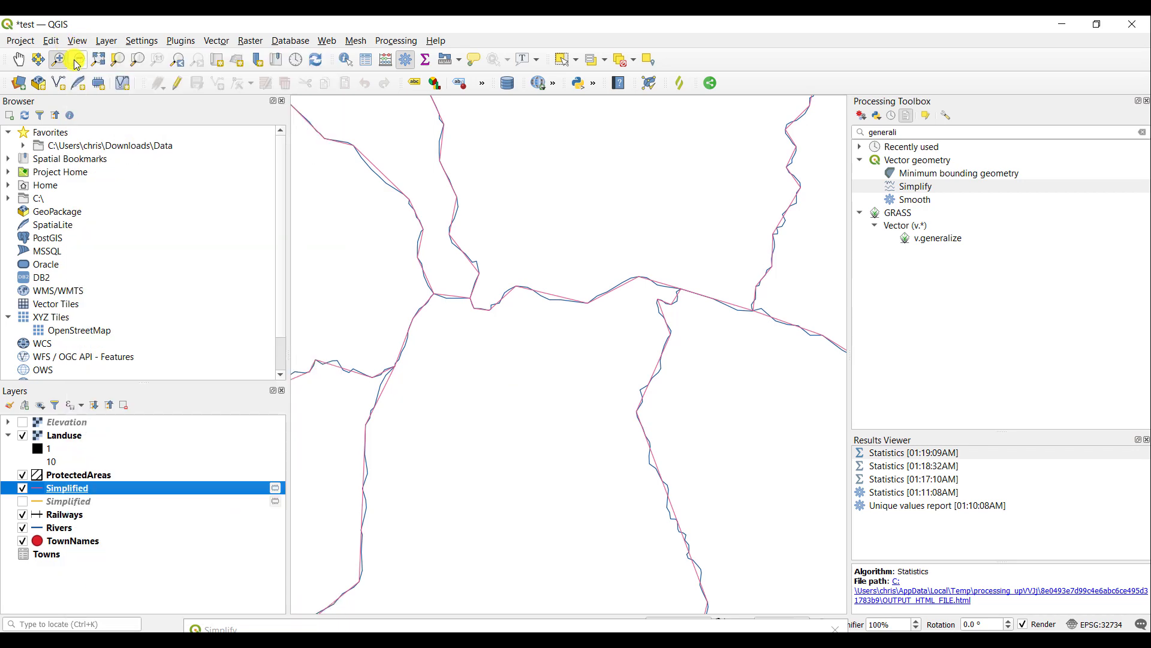
{"action": "left_click", "coordinate": [78, 59]}
{"action": "left_click_drag", "start_coordinate": [496, 246], "coordinate": [633, 348]}
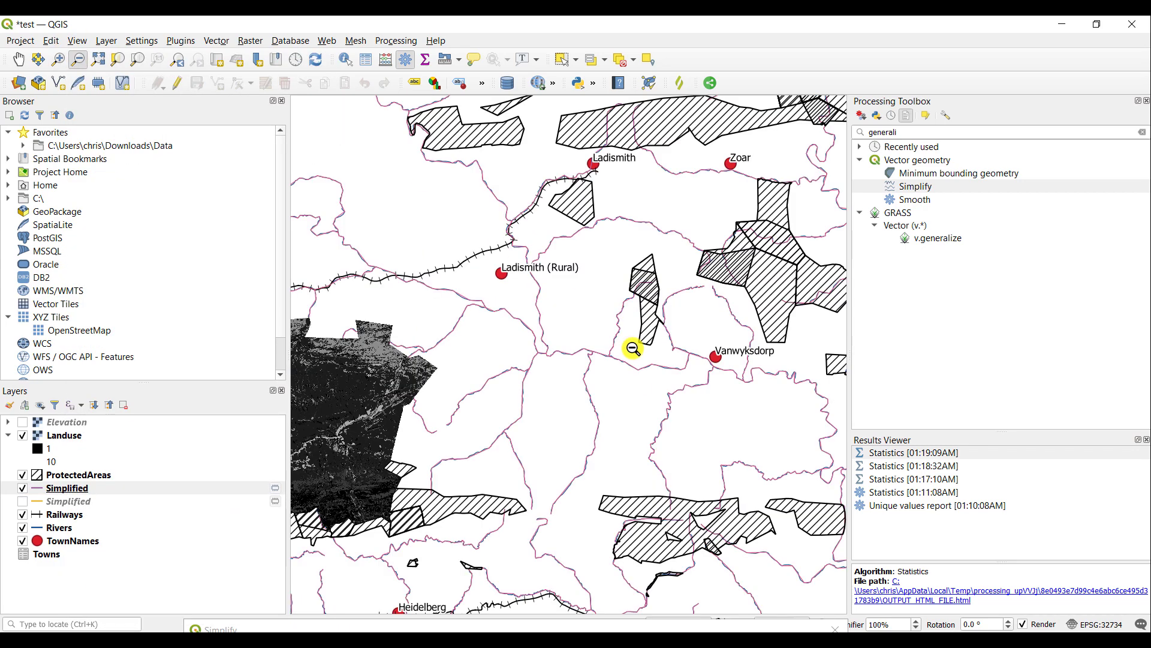
{"action": "left_click", "coordinate": [22, 489]}
{"action": "left_click", "coordinate": [22, 489]}
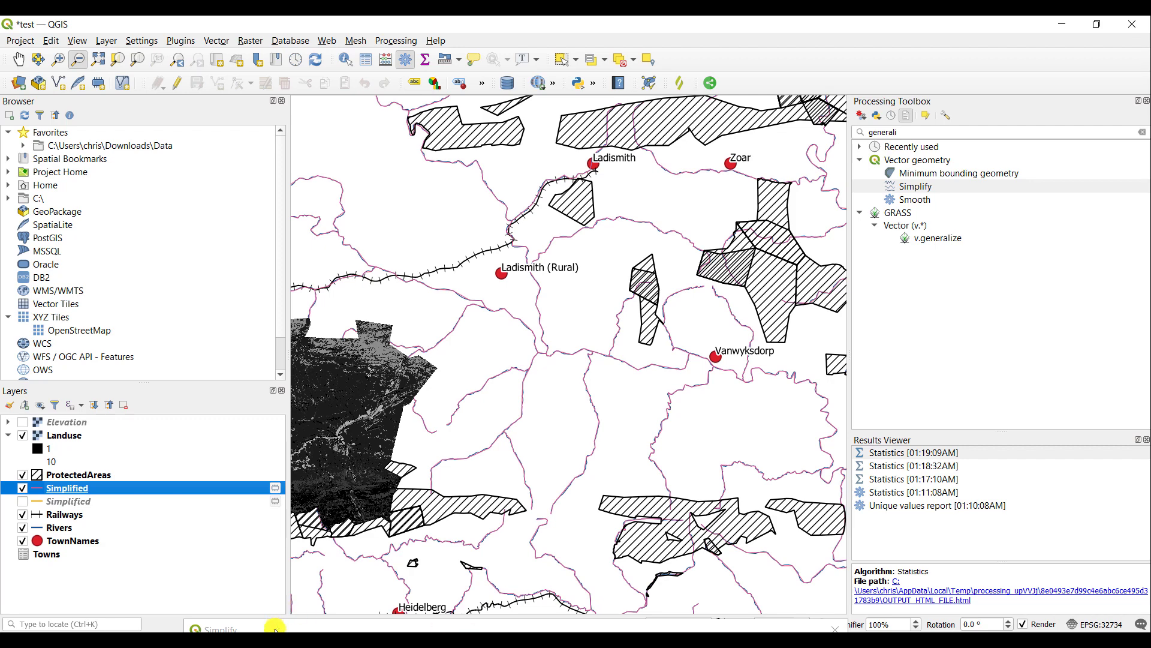
Step: Rerun Simplify on Rivers at a 500 meter tolerance, then close the tool
{"action": "left_click", "coordinate": [218, 624]}
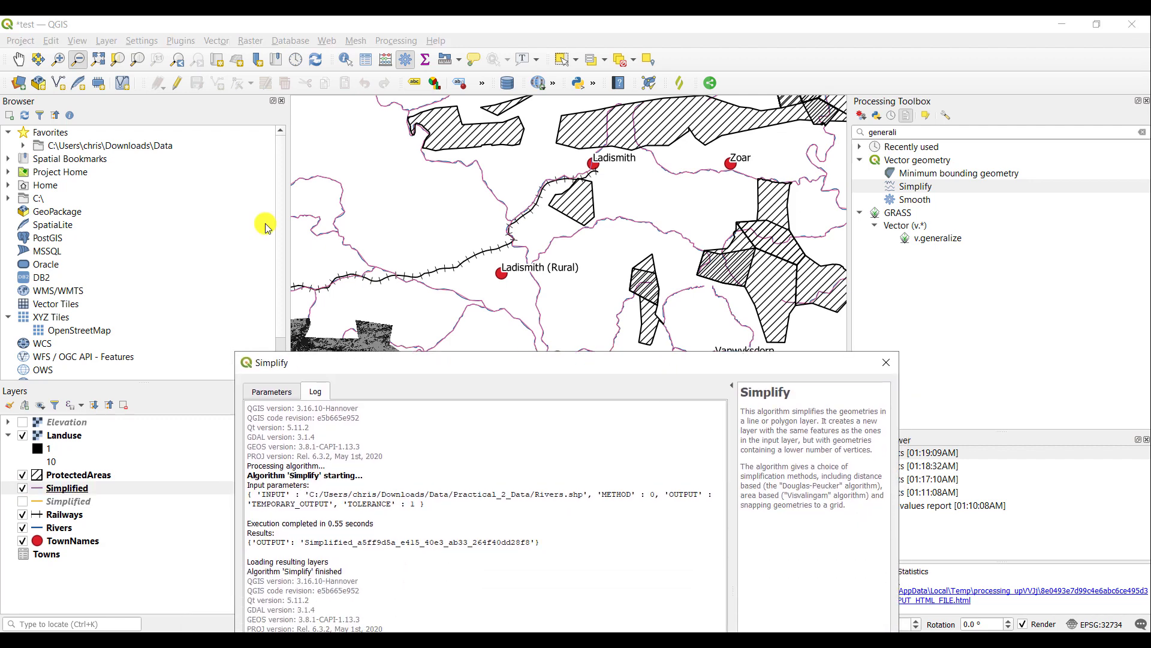
{"action": "left_click", "coordinate": [163, 106]}
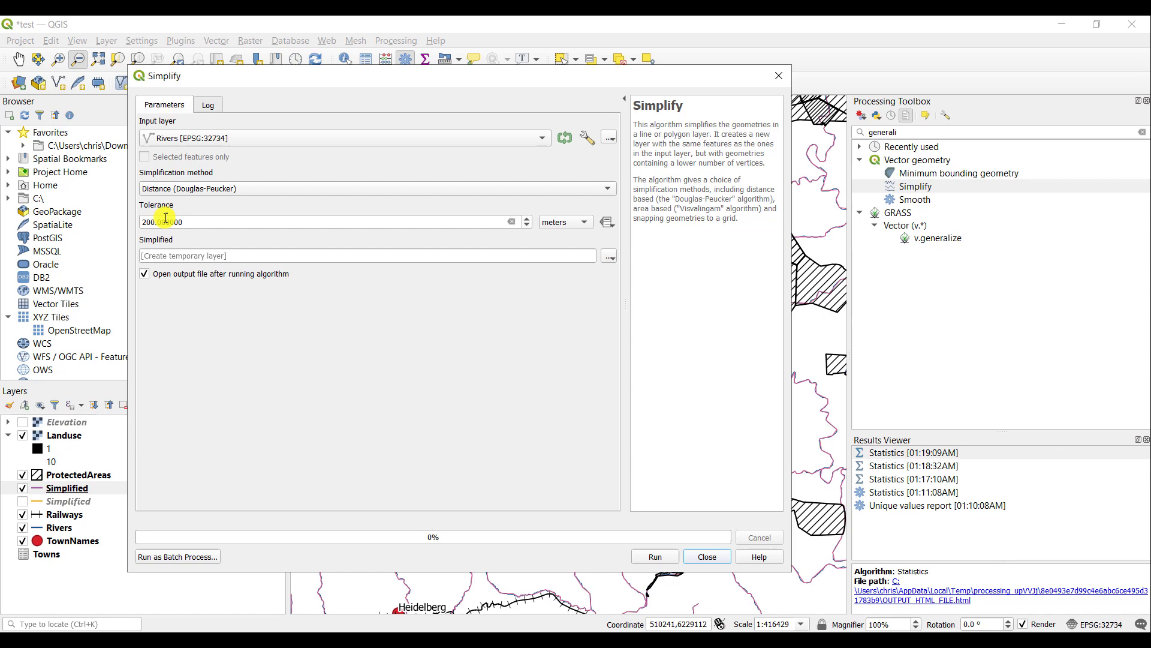
{"action": "left_click", "coordinate": [146, 225]}
{"action": "type", "text": "500.000000"}
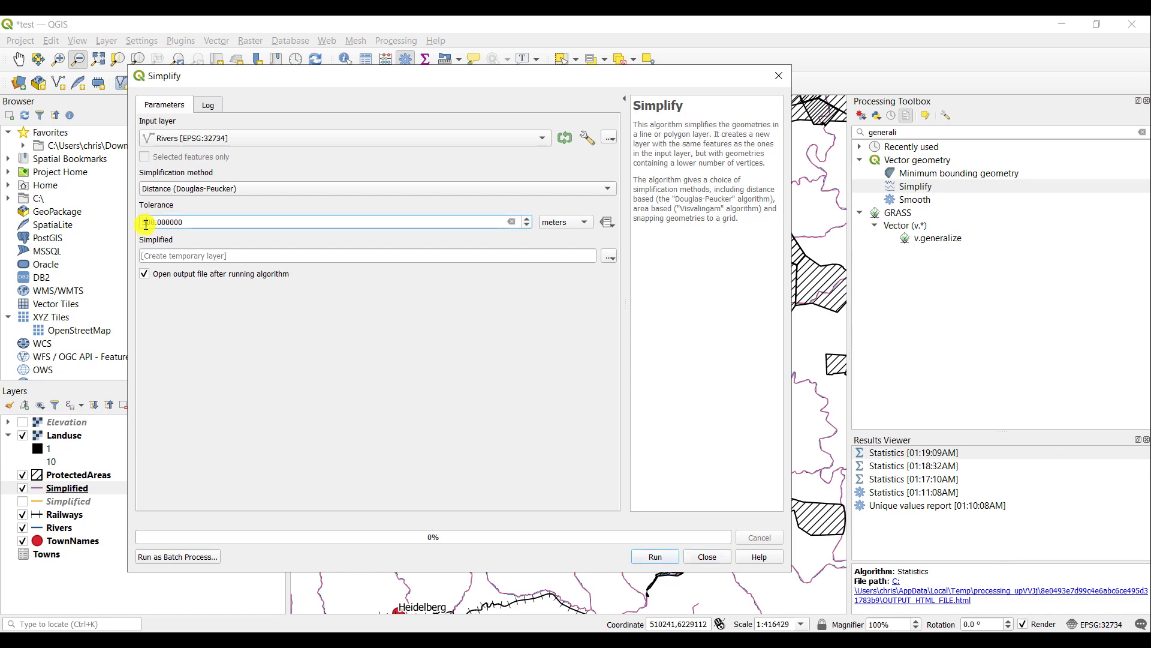
{"action": "left_click", "coordinate": [656, 556]}
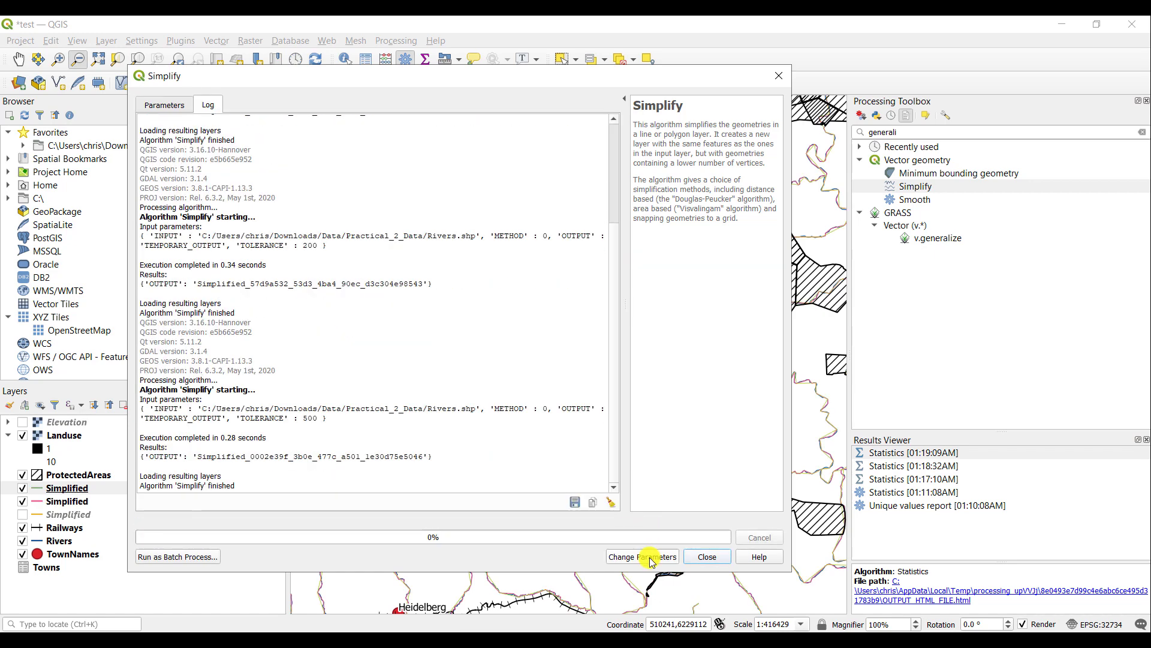
{"action": "left_click", "coordinate": [708, 556]}
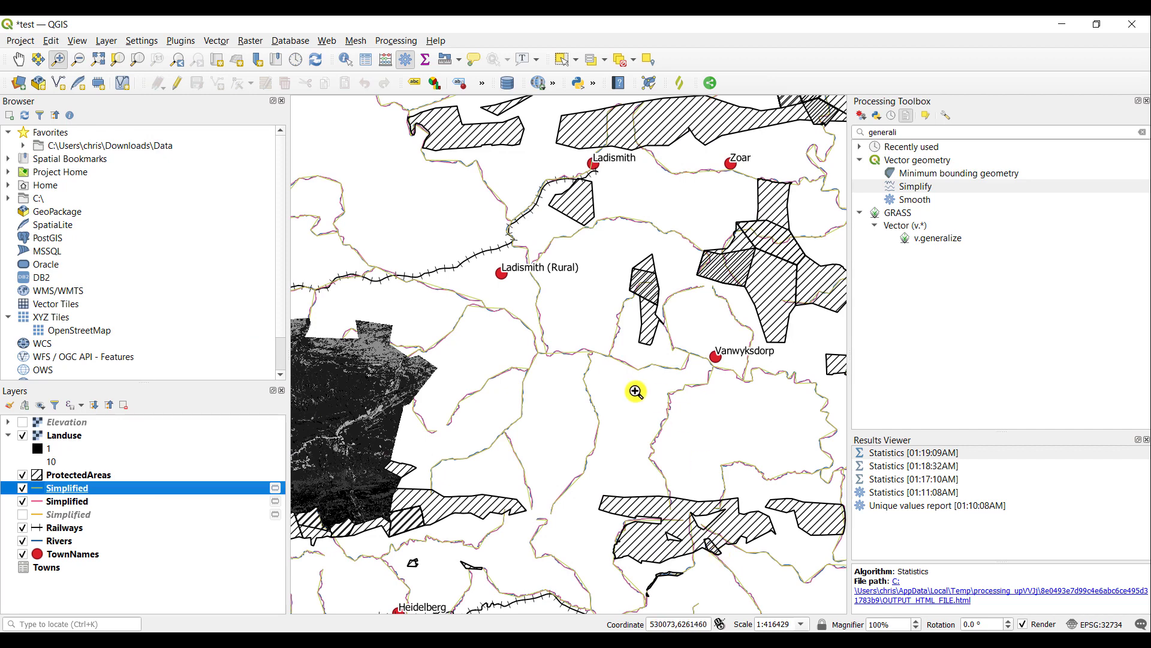
Step: Zoom in closely on a river junction to see original and simplified lines overlapping
{"action": "left_click_drag", "start_coordinate": [559, 343], "coordinate": [623, 390]}
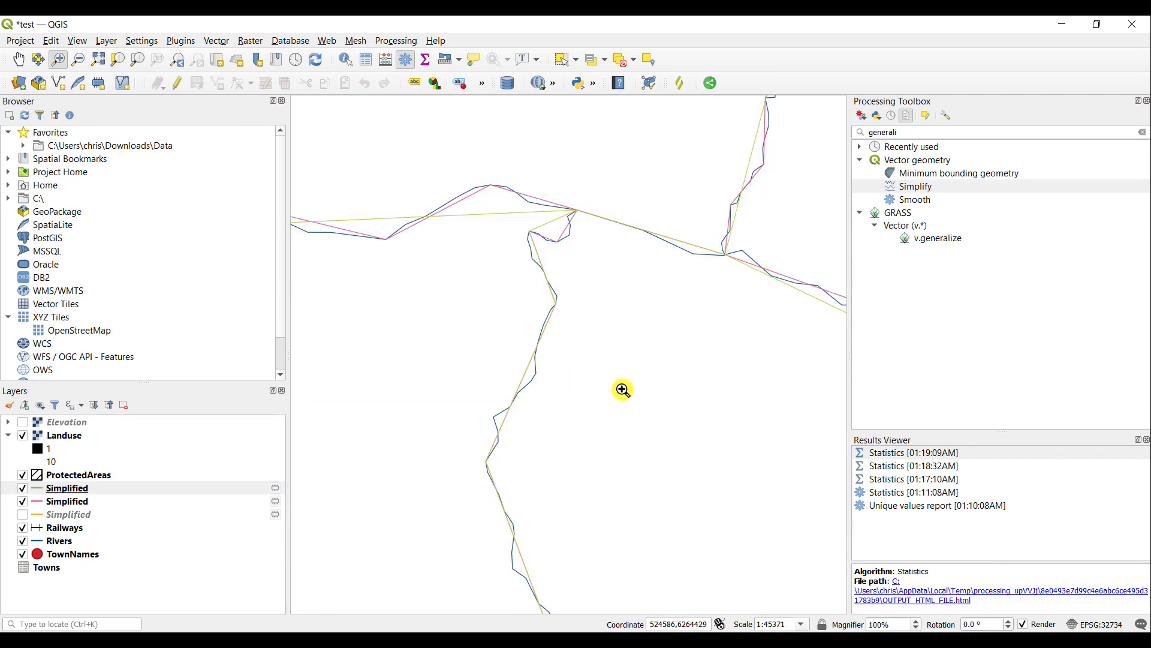